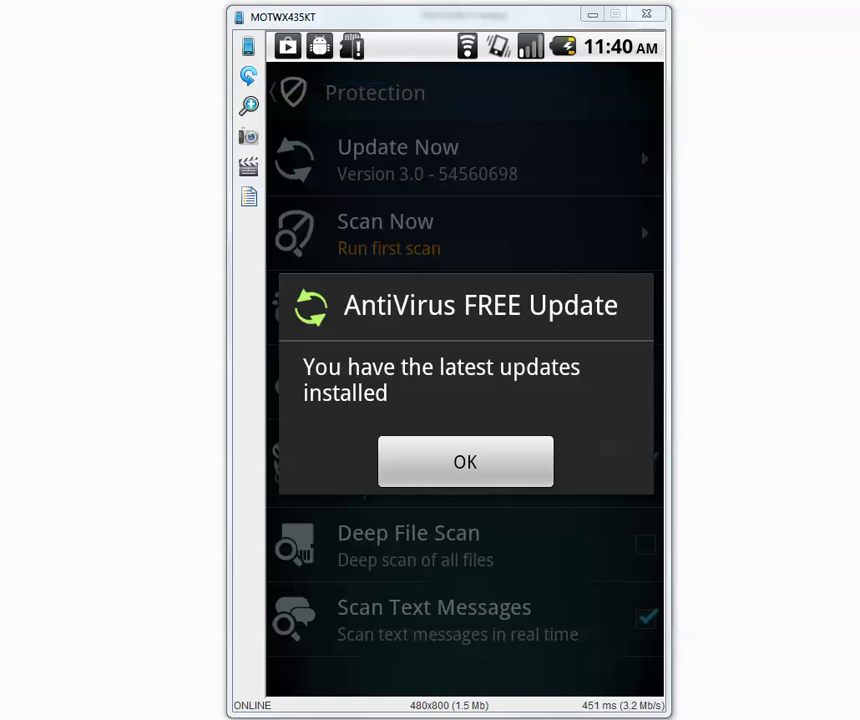
# Dismiss the up-to-date notice, enable Deep File Scan, and run the phone's first scan.
pyautogui.click(426, 474)
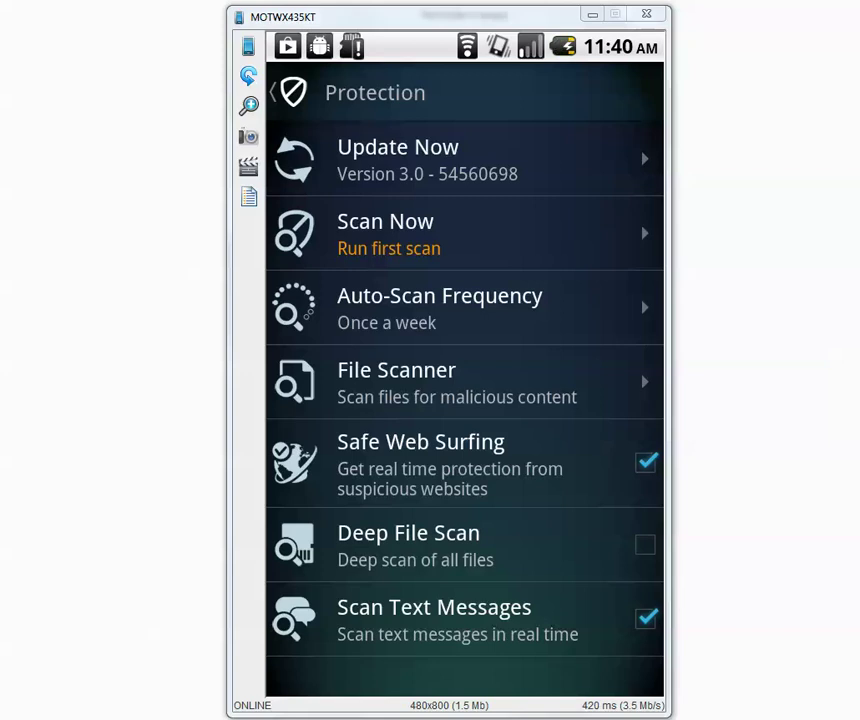
pyautogui.click(645, 544)
pyautogui.click(390, 233)
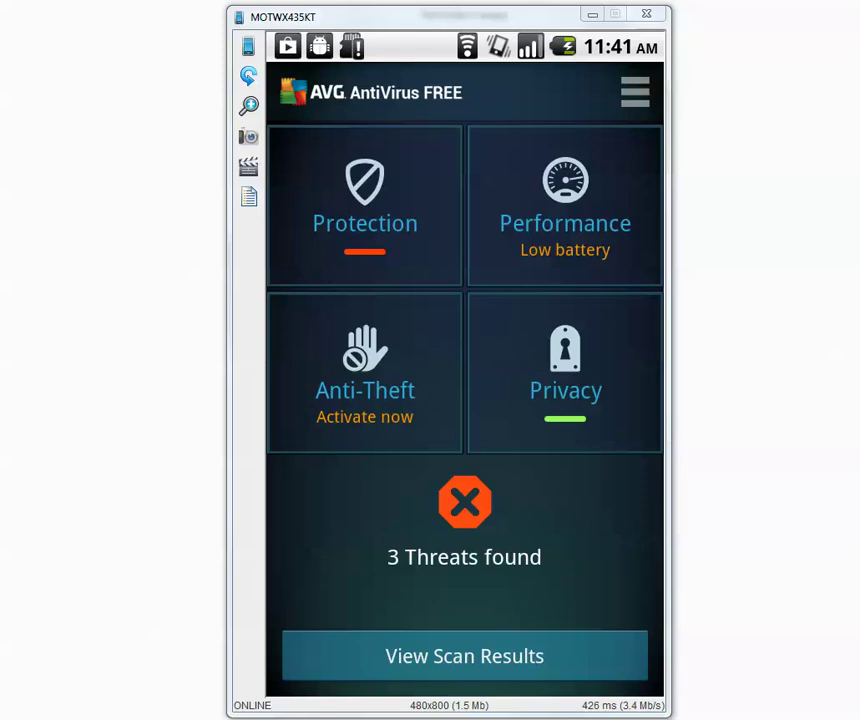
# Review the scan results' expanded Settings warnings, then leave AVG for the home screen.
pyautogui.click(464, 656)
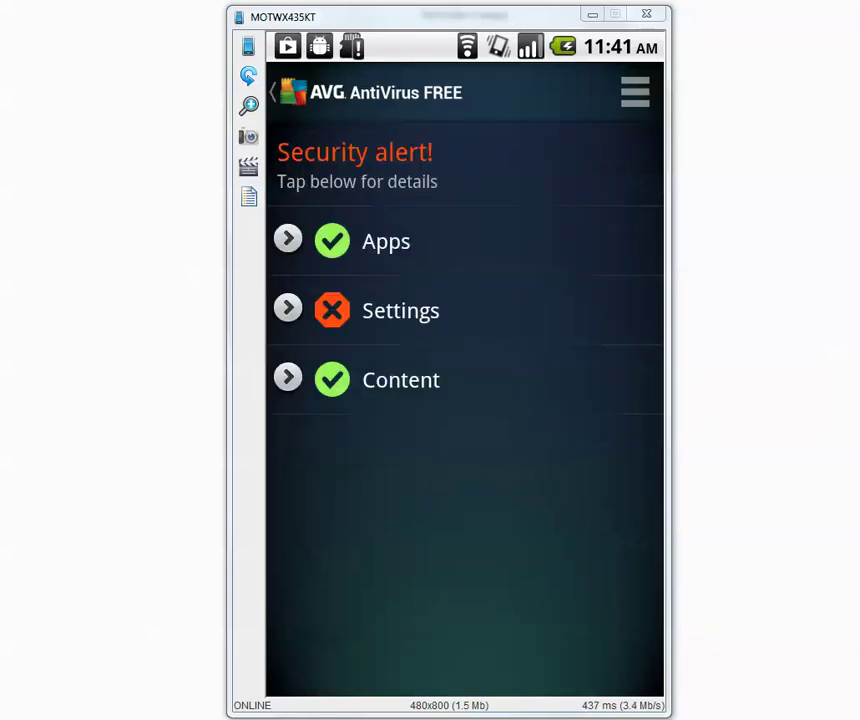
pyautogui.click(400, 310)
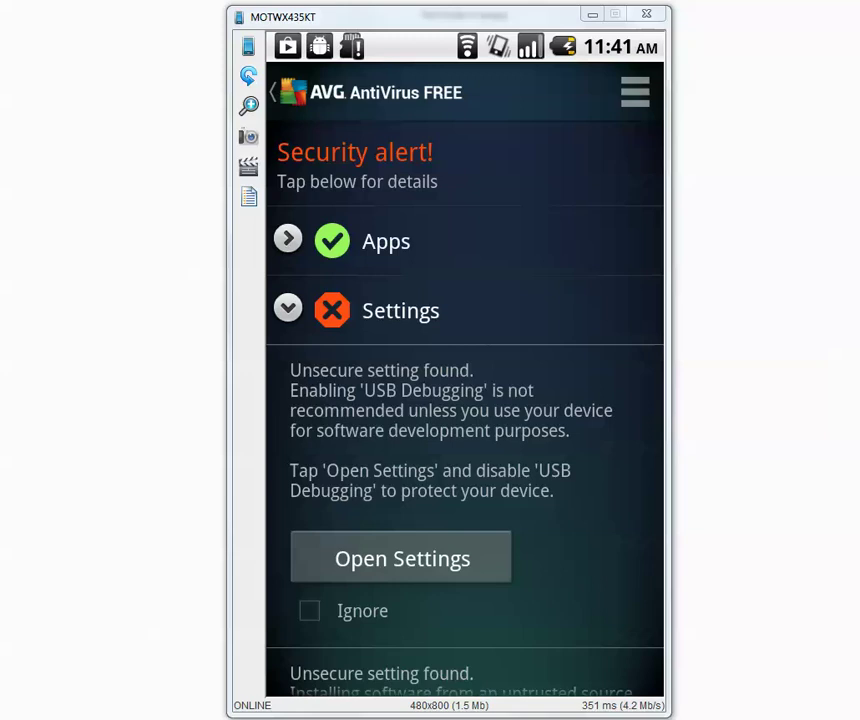
pyautogui.scroll(-5, 464, 420)
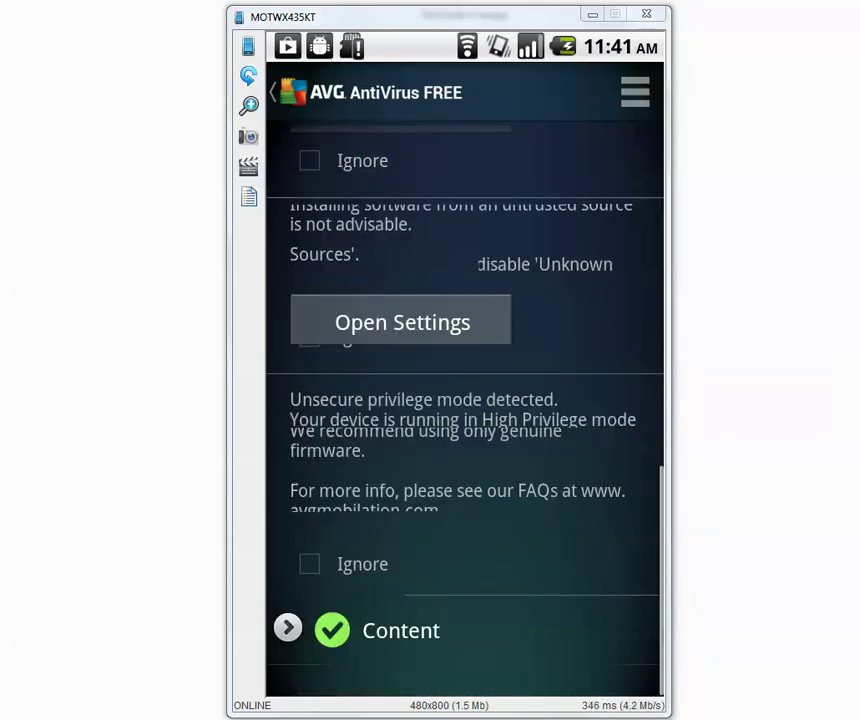
pyautogui.scroll(5, 464, 420)
pyautogui.press('Escape')
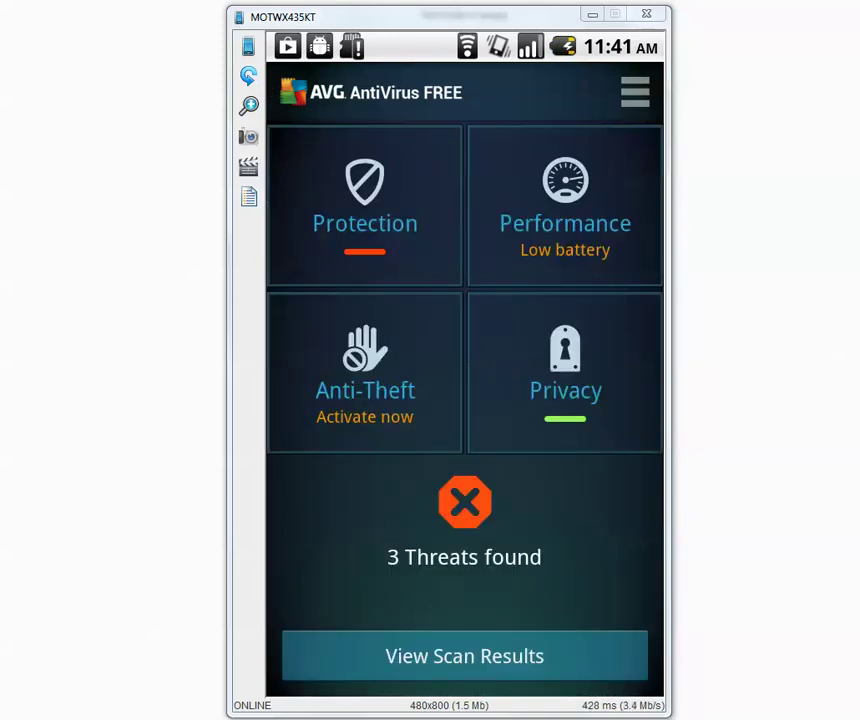
pyautogui.press('Home')
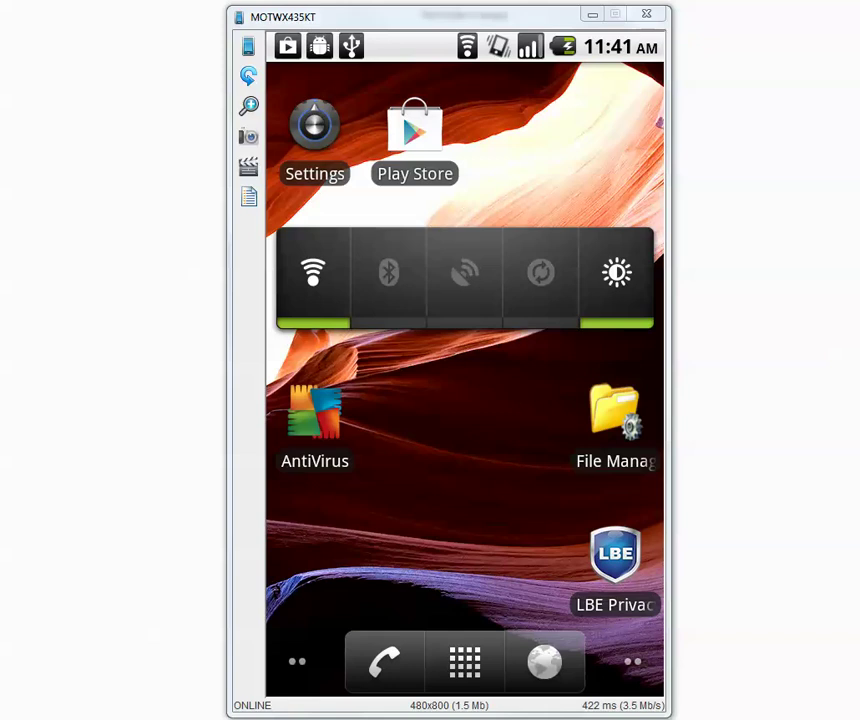
# Reopen AVG AntiVirus FREE from the home screen and bring up its Protection options.
pyautogui.click(315, 415)
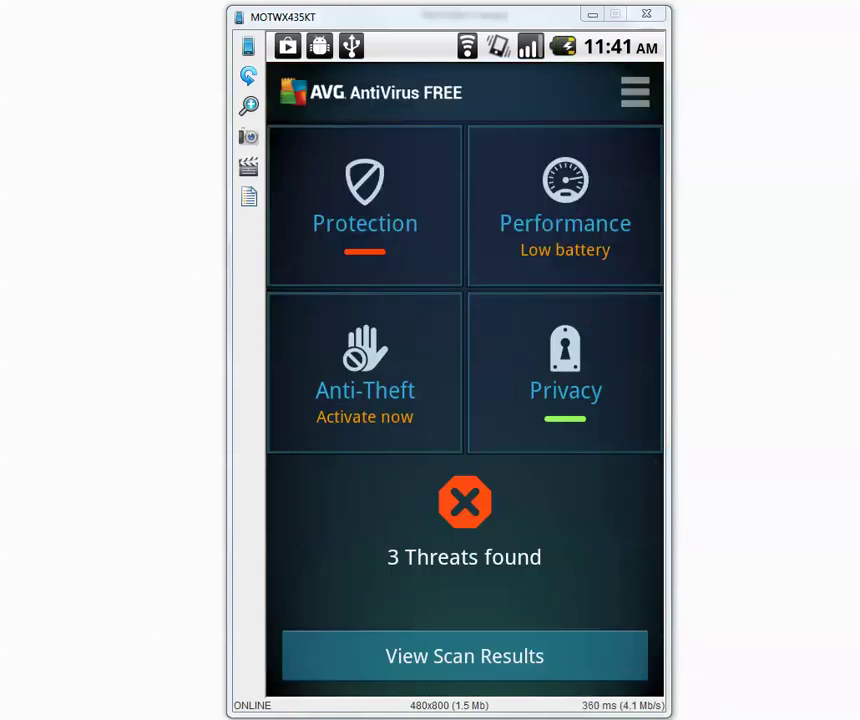
pyautogui.click(365, 205)
# Start a new Protection scan of the phone.
pyautogui.click(400, 240)
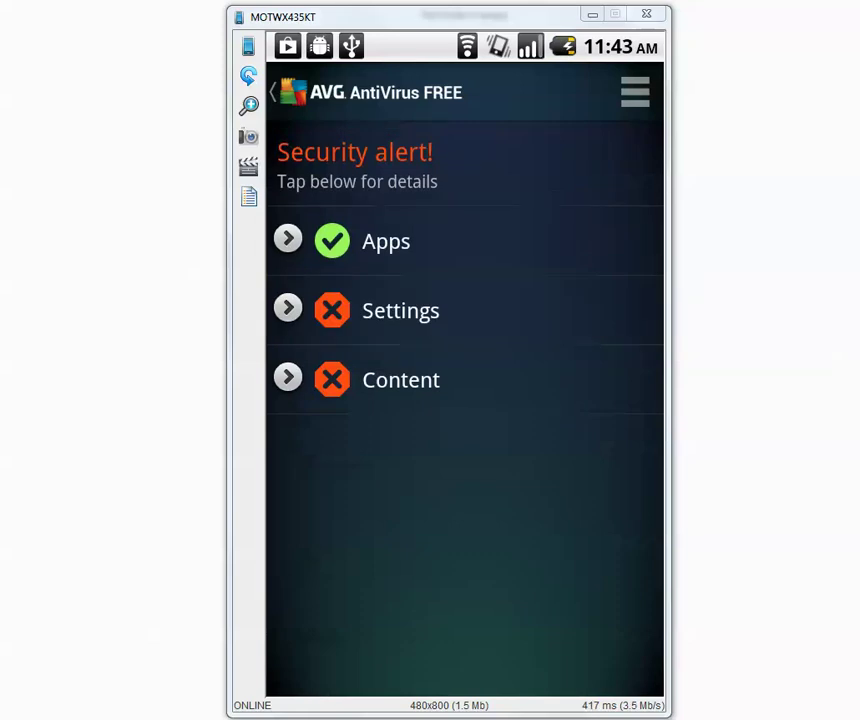
# Expand Content and scroll through the malicious APK files listed from the 332 folder.
pyautogui.click(400, 380)
pyautogui.scroll(-5, 465, 400)
pyautogui.scroll(-5, 465, 400)
pyautogui.scroll(-5, 465, 400)
pyautogui.scroll(-5, 465, 400)
pyautogui.scroll(-3, 465, 400)
pyautogui.scroll(-5, 465, 400)
pyautogui.scroll(8, 465, 400)
pyautogui.scroll(5, 465, 400)
pyautogui.scroll(5, 465, 400)
pyautogui.scroll(5, 465, 400)
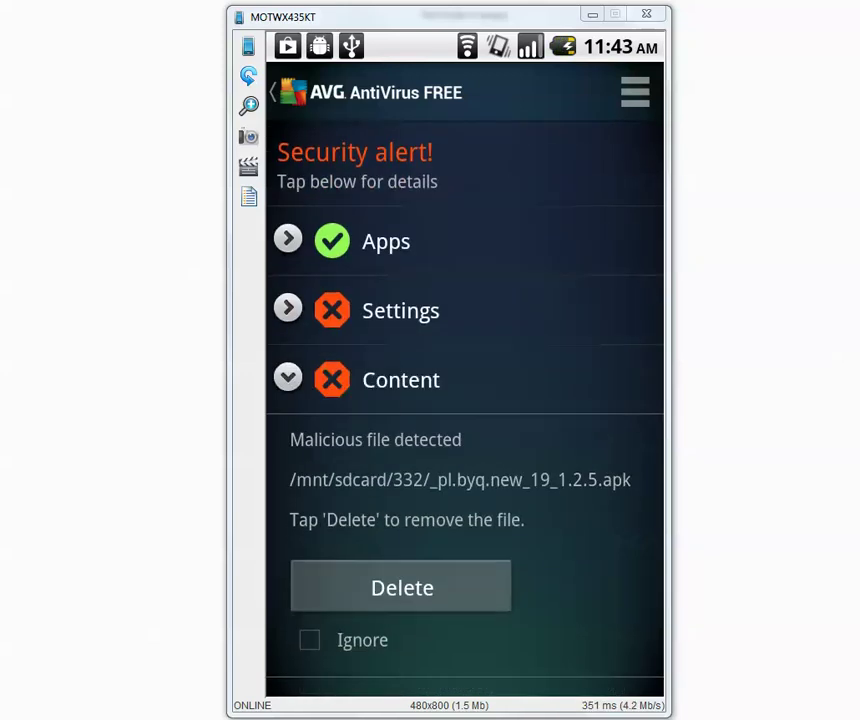
pyautogui.scroll(-1, 465, 400)
pyautogui.scroll(-5, 465, 400)
pyautogui.scroll(-4, 465, 400)
pyautogui.scroll(5, 465, 400)
pyautogui.scroll(-3, 465, 400)
pyautogui.scroll(1, 465, 400)
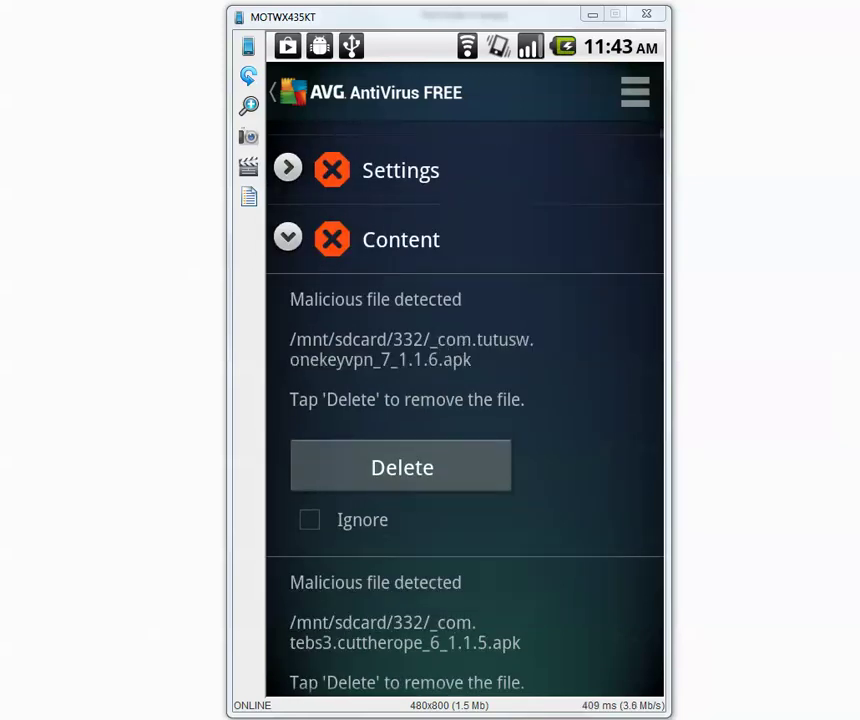
# Delete each malicious APK under Content, starting with onekeyvpn and cuttherope.
pyautogui.click(426, 474)
pyautogui.click(400, 487)
pyautogui.click(400, 445)
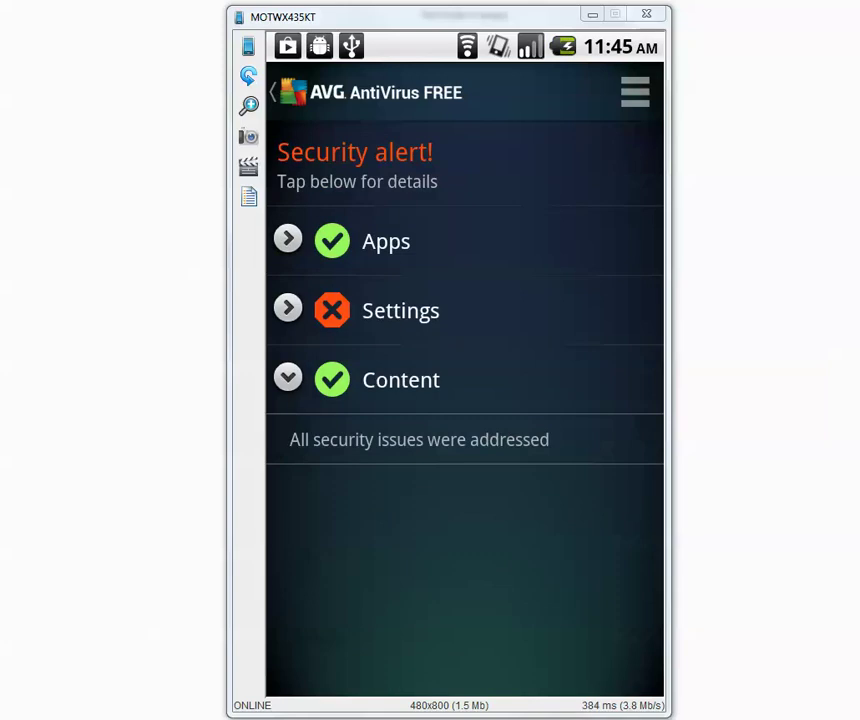
# Return to the dashboard and run another phone scan from Protection.
pyautogui.press('Escape')
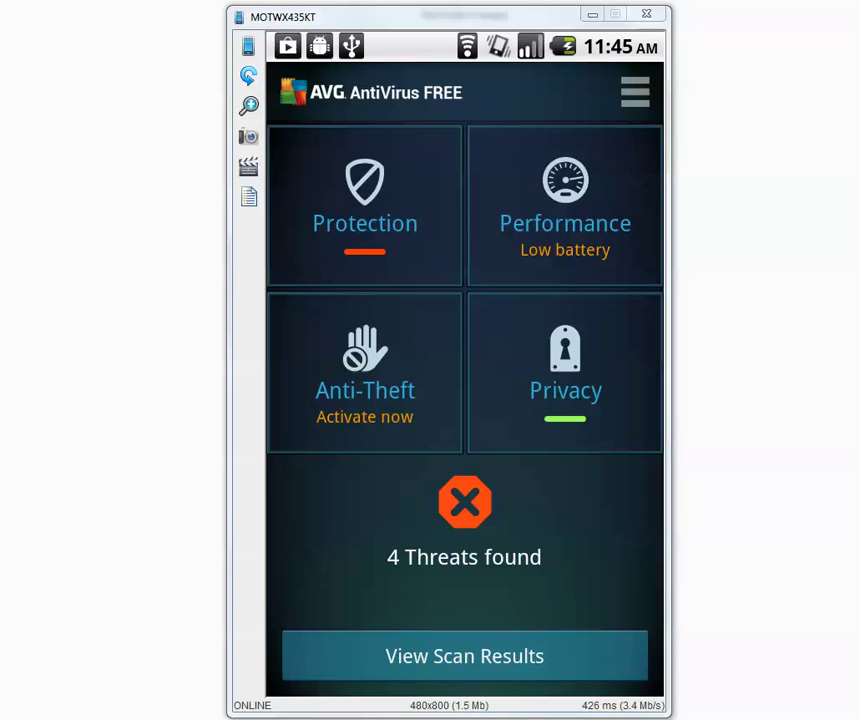
pyautogui.click(364, 205)
pyautogui.click(420, 230)
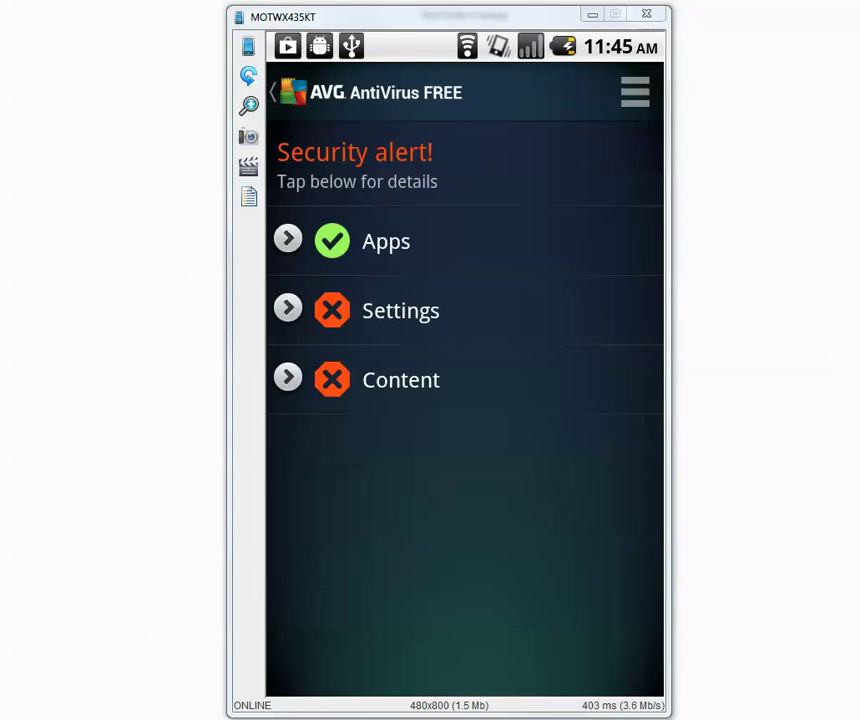
# Expand Content and delete the last remaining malicious APK.
pyautogui.click(400, 380)
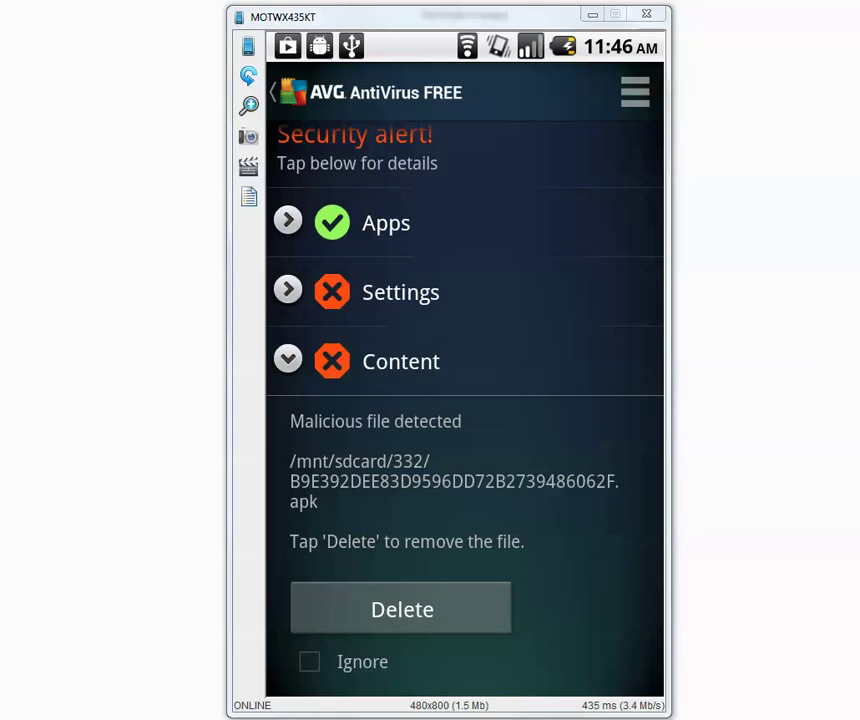
pyautogui.click(402, 609)
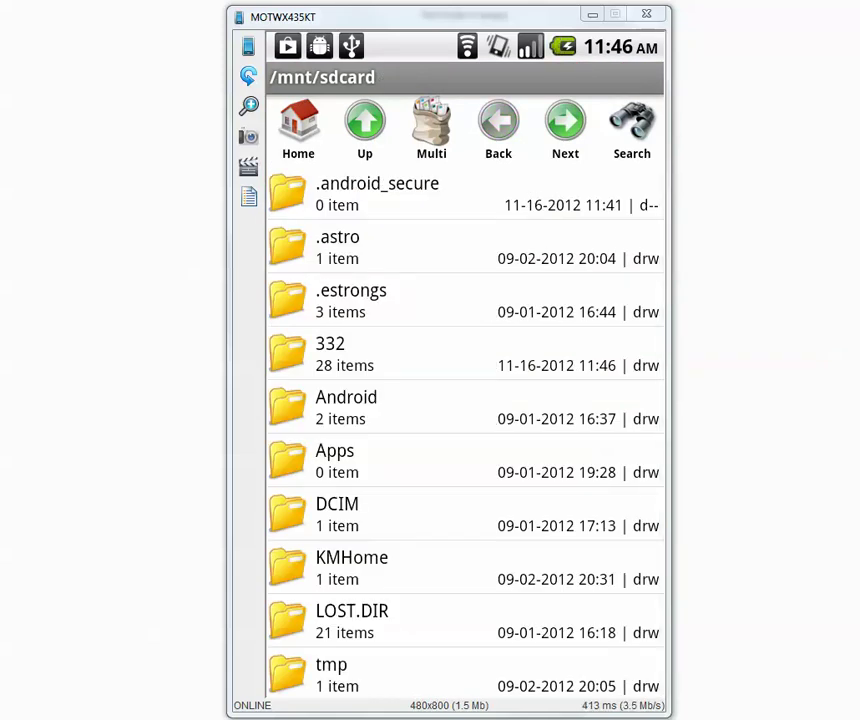
# Open the 332 folder on the SD card in ES File Explorer.
pyautogui.click(400, 354)
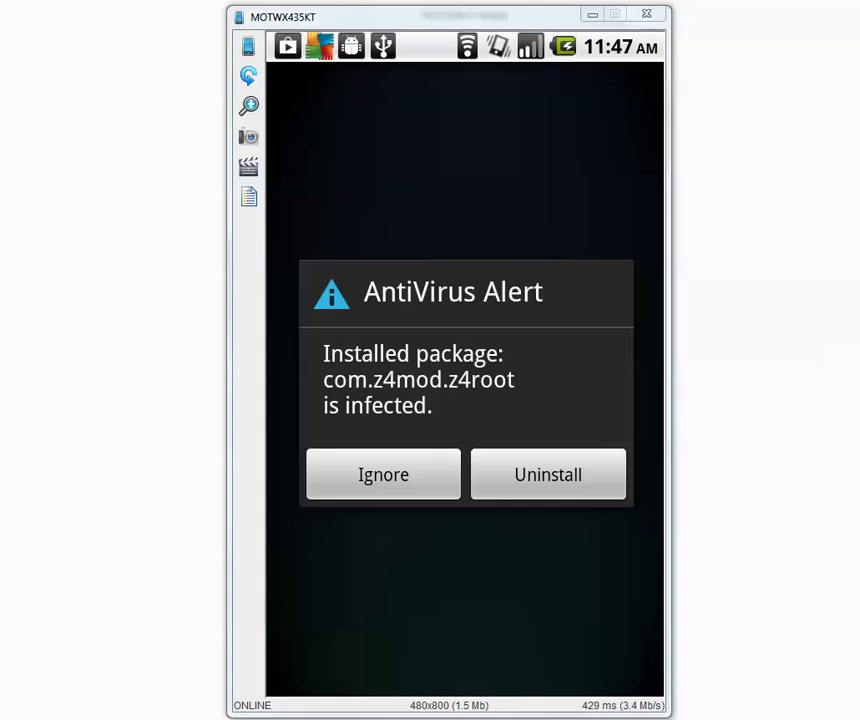
# Uninstall the z4root package that AVG flagged as infected.
pyautogui.click(548, 474)
pyautogui.click(365, 662)
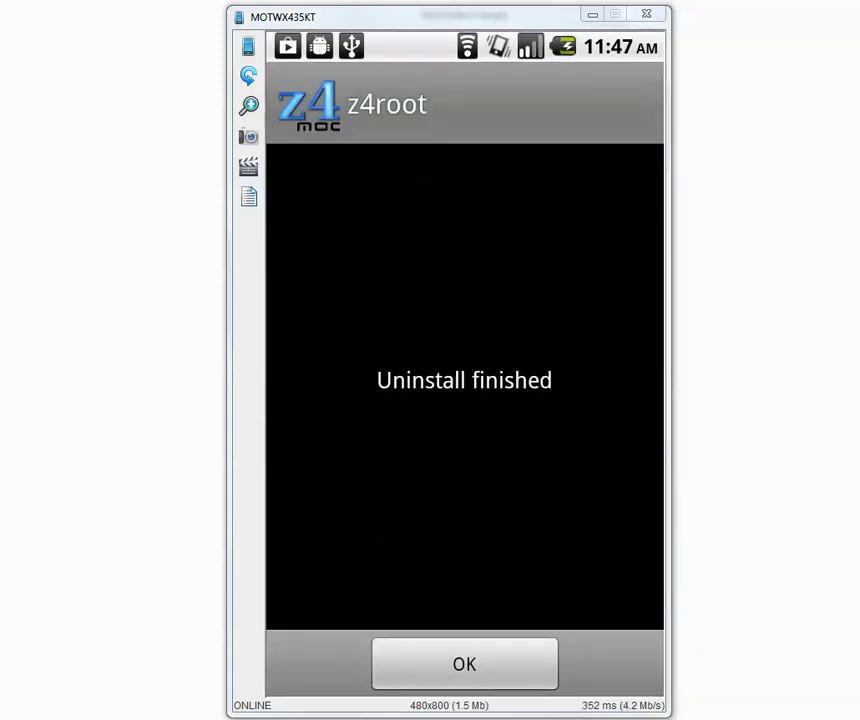
pyautogui.click(464, 664)
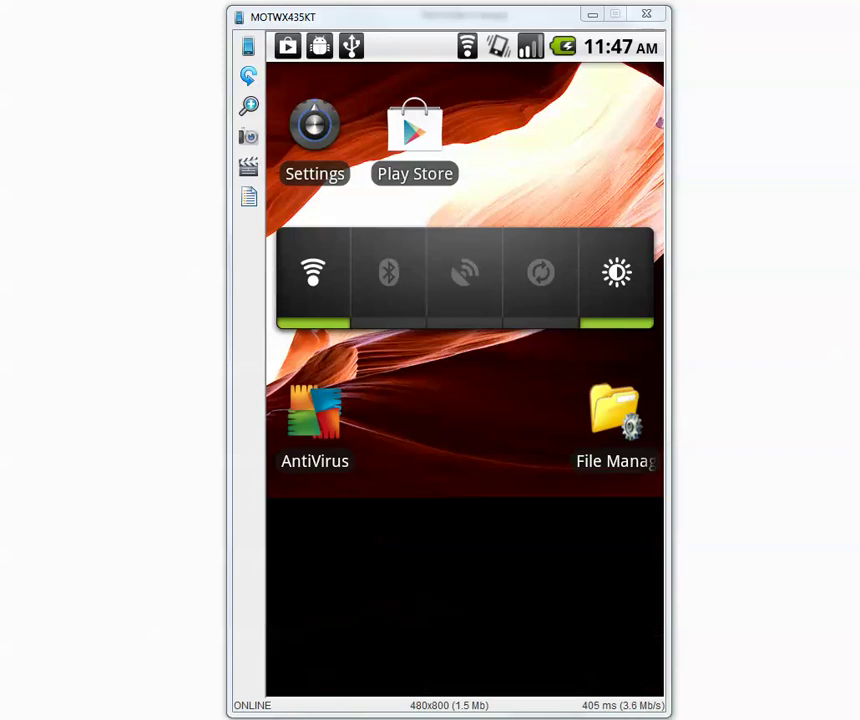
# In the 332 folder, delete the first APK and start installing Madden NFL 12.
pyautogui.click(614, 420)
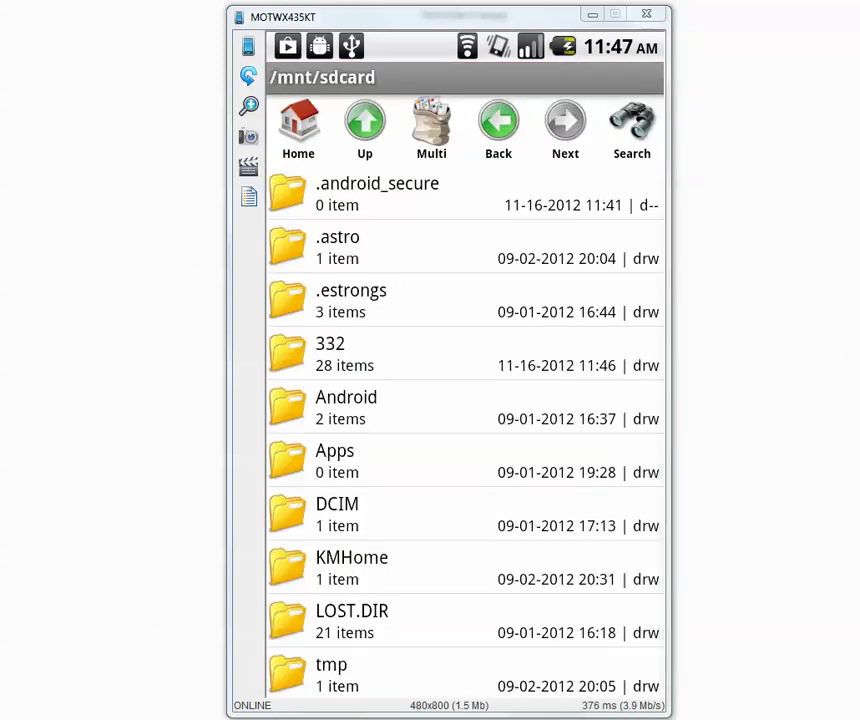
pyautogui.click(400, 352)
pyautogui.click(480, 205)
pyautogui.click(384, 357)
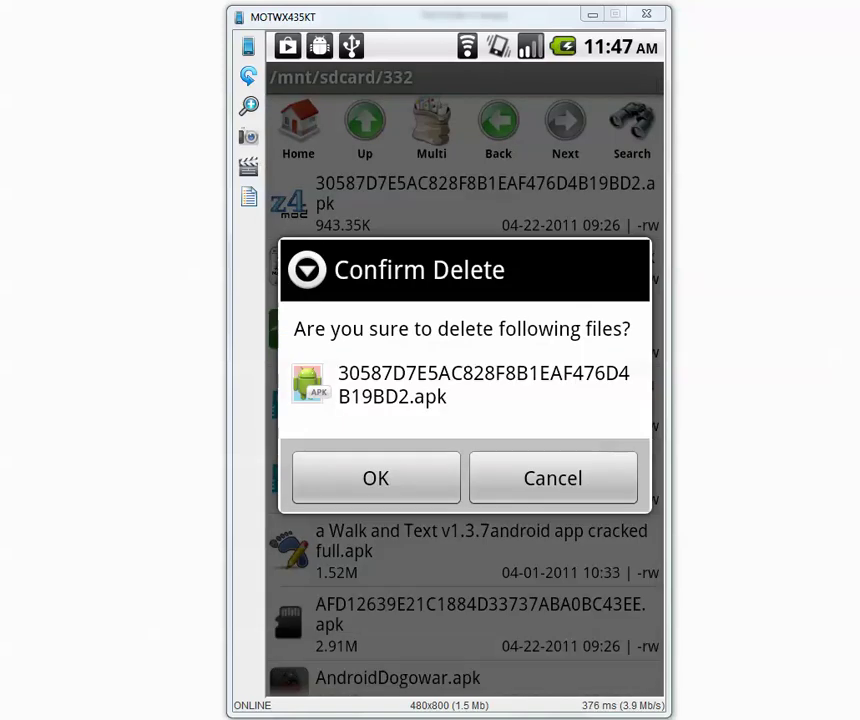
pyautogui.click(376, 478)
pyautogui.click(461, 192)
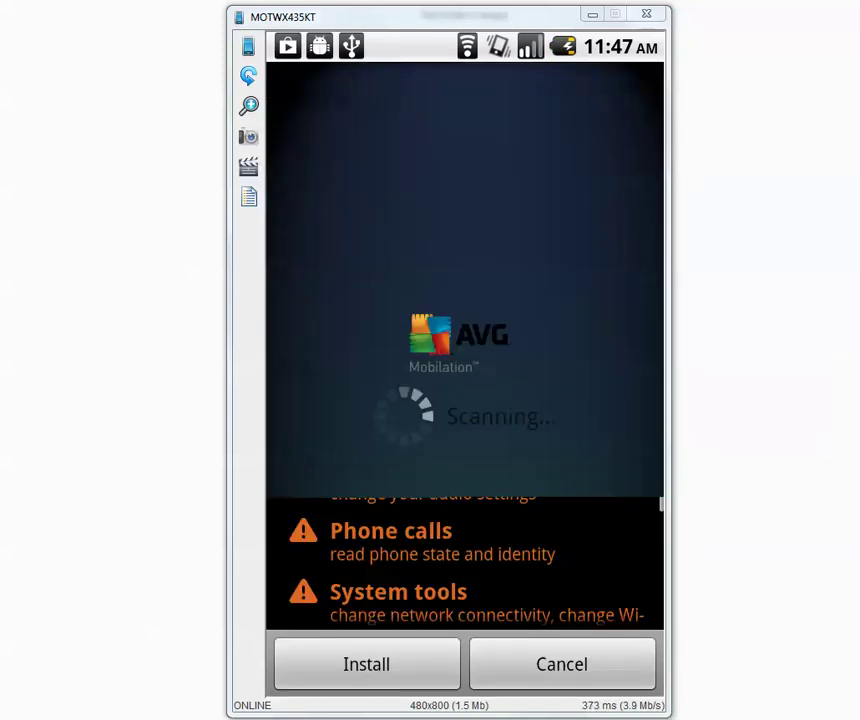
pyautogui.click(366, 664)
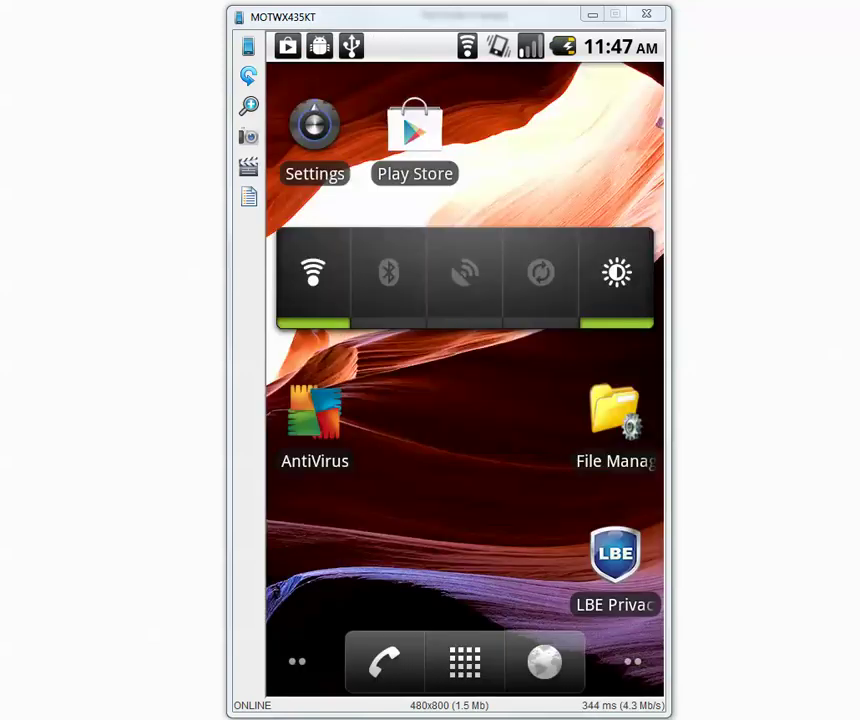
# Install the bird-icon APK from the 332 folder in ES File Explorer.
pyautogui.click(614, 420)
pyautogui.click(340, 350)
pyautogui.click(400, 612)
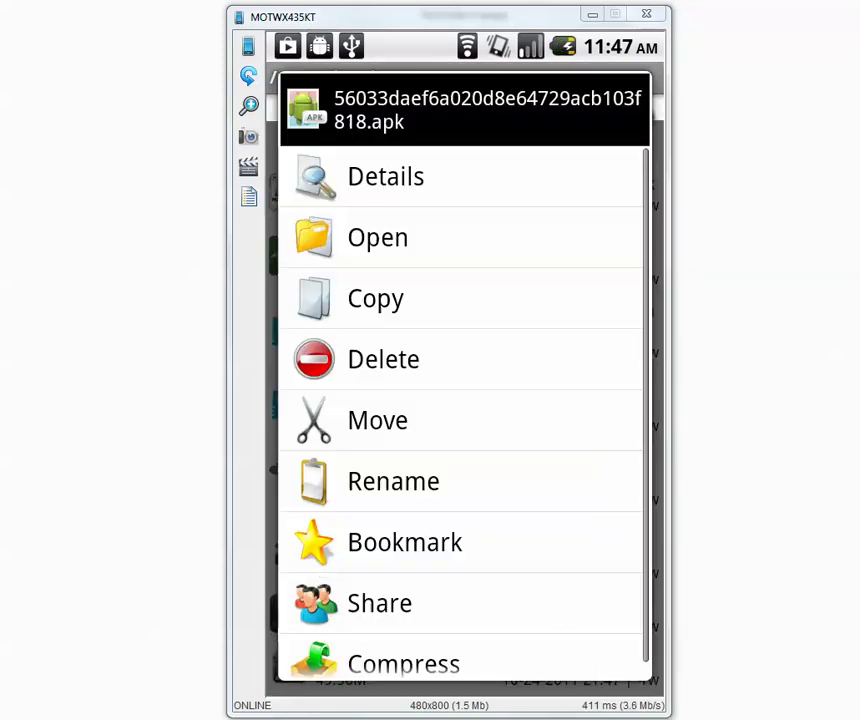
pyautogui.press('Escape')
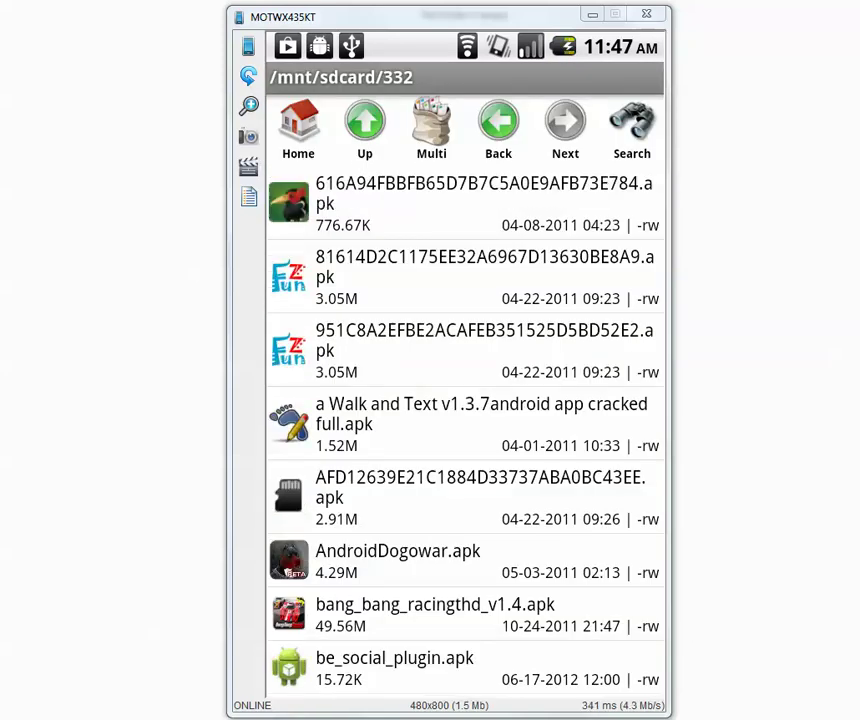
pyautogui.click(367, 612)
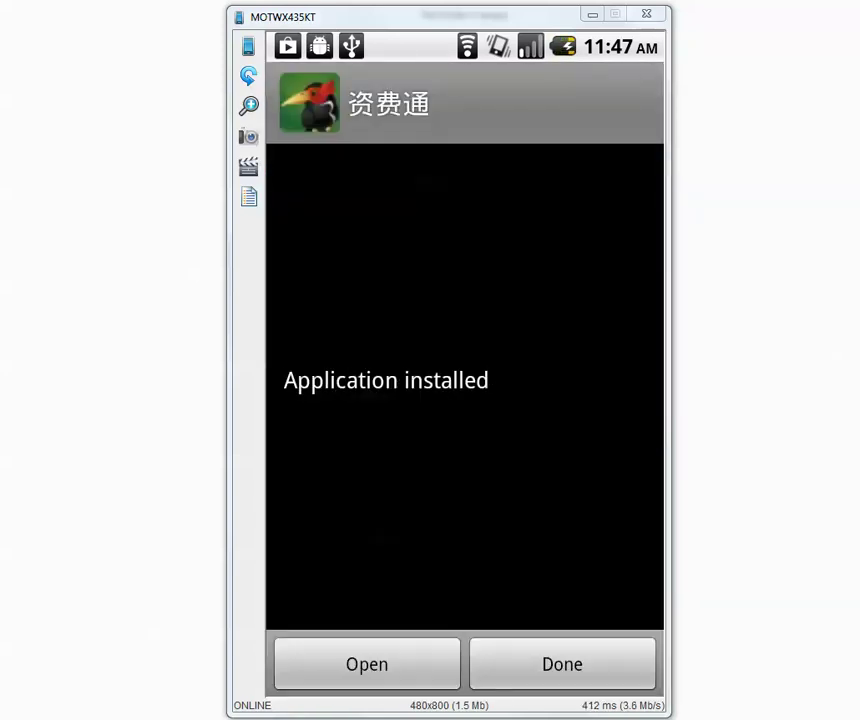
pyautogui.click(562, 664)
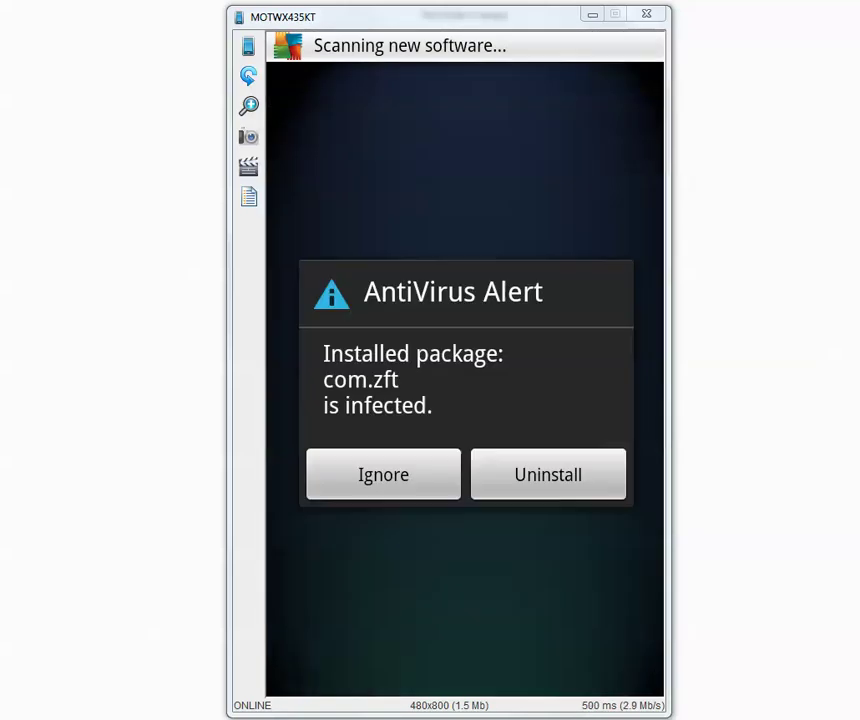
# Uninstall the app AVG flags as infected, then reopen the 332 folder.
pyautogui.click(548, 474)
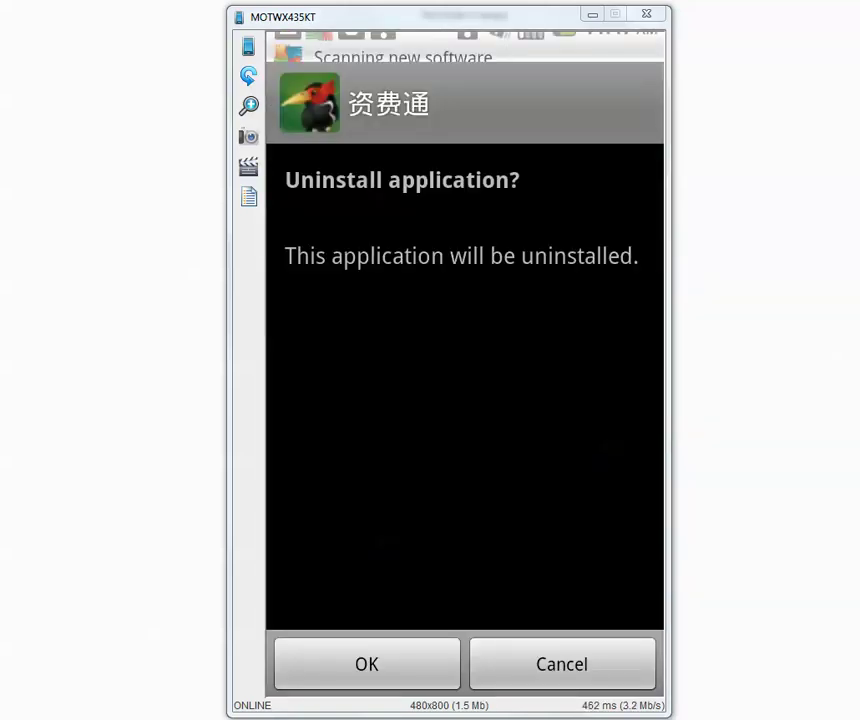
pyautogui.click(365, 662)
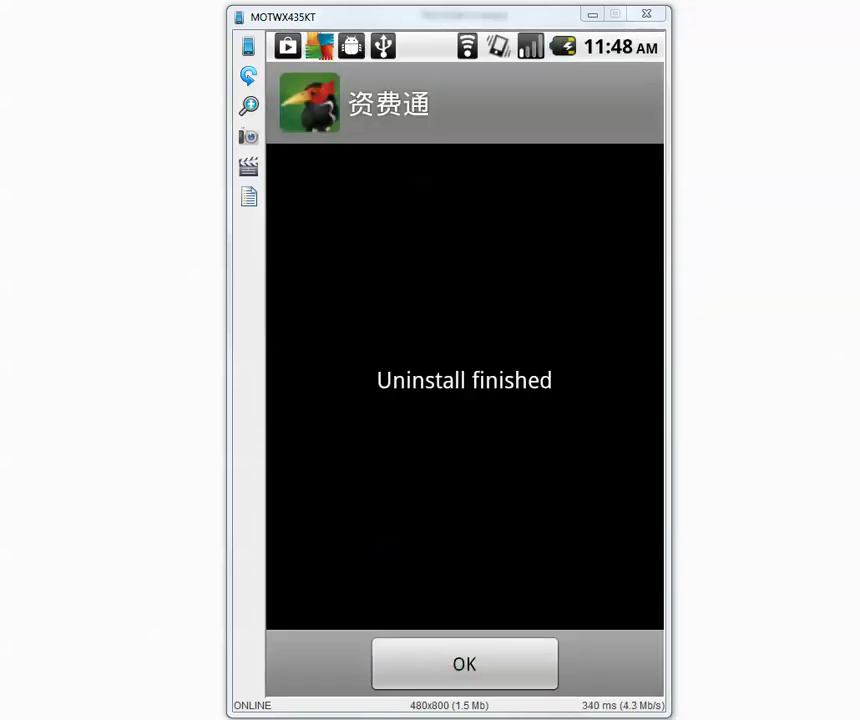
pyautogui.click(464, 663)
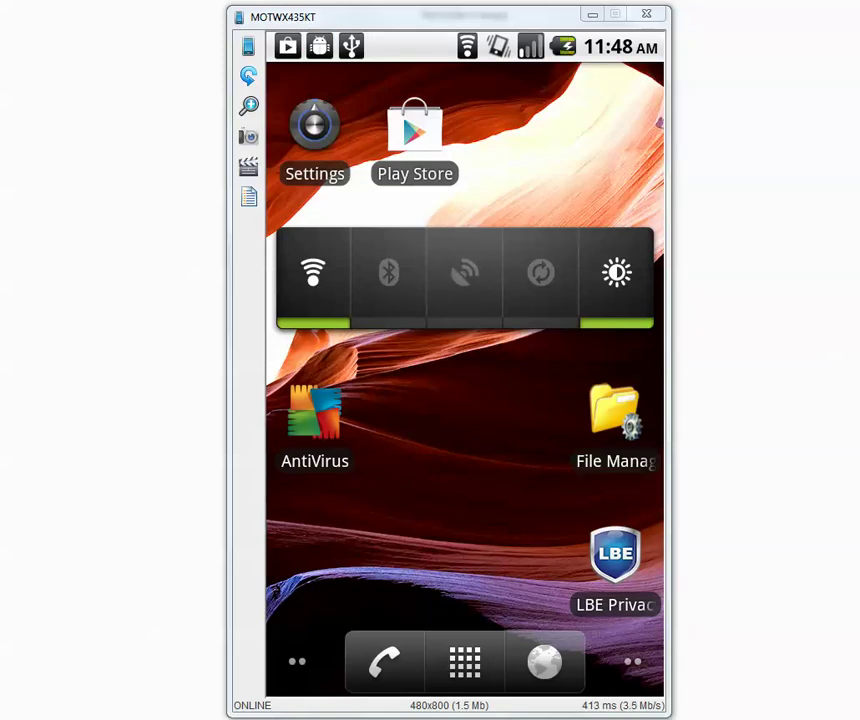
pyautogui.click(614, 420)
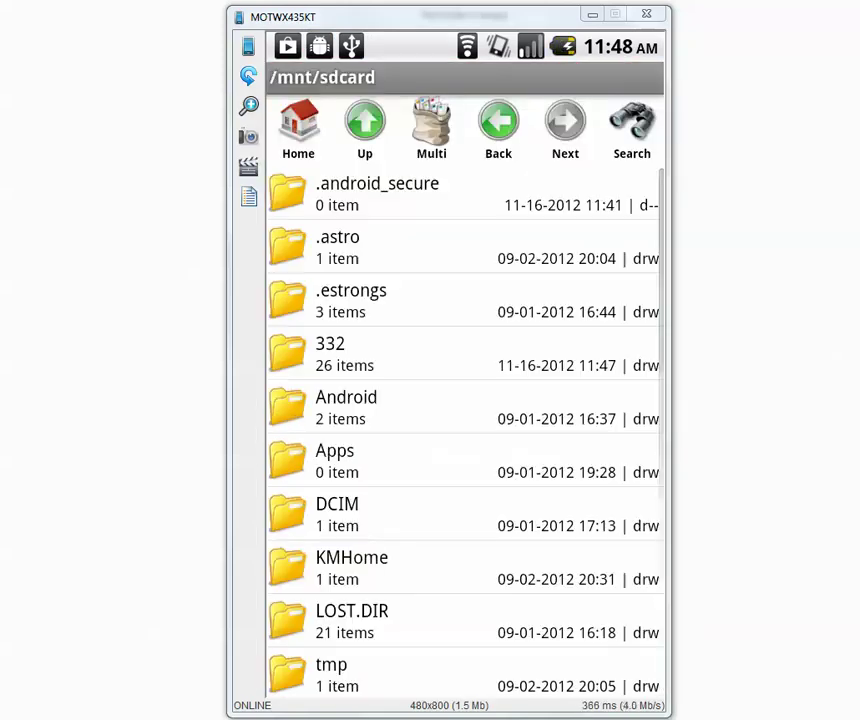
pyautogui.click(340, 354)
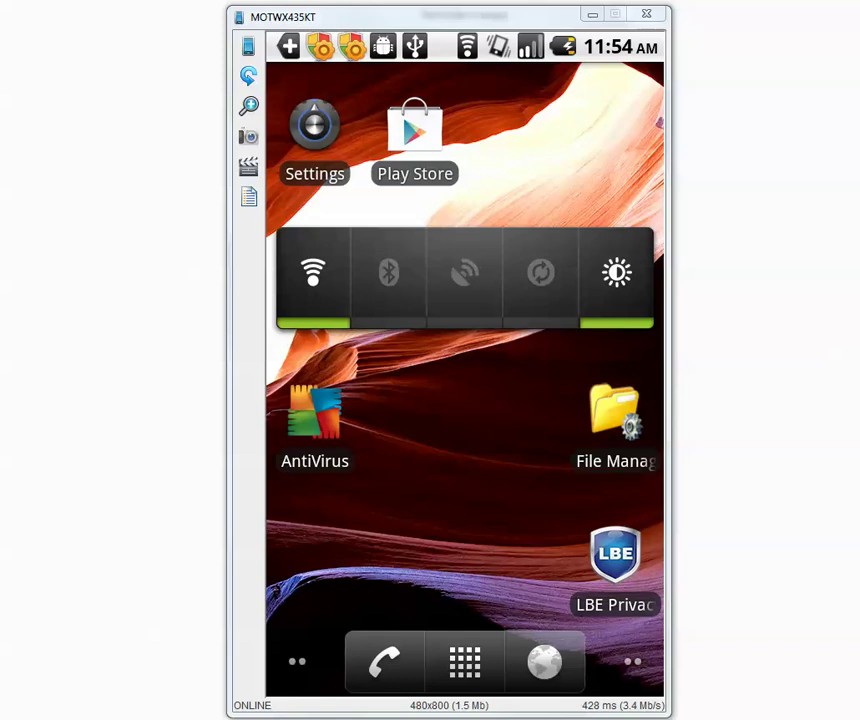
pyautogui.click(314, 125)
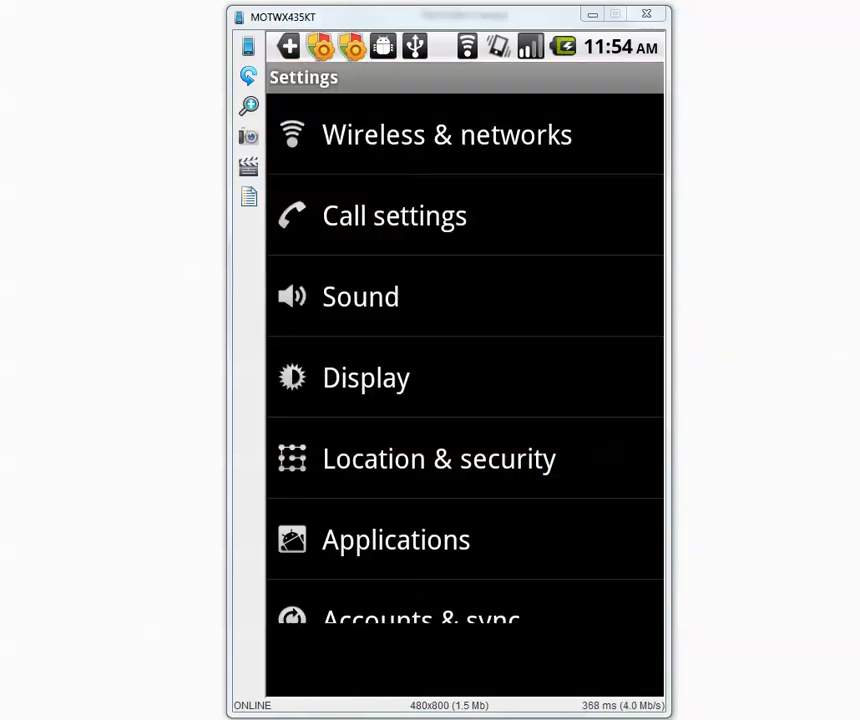
pyautogui.click(396, 540)
pyautogui.click(409, 232)
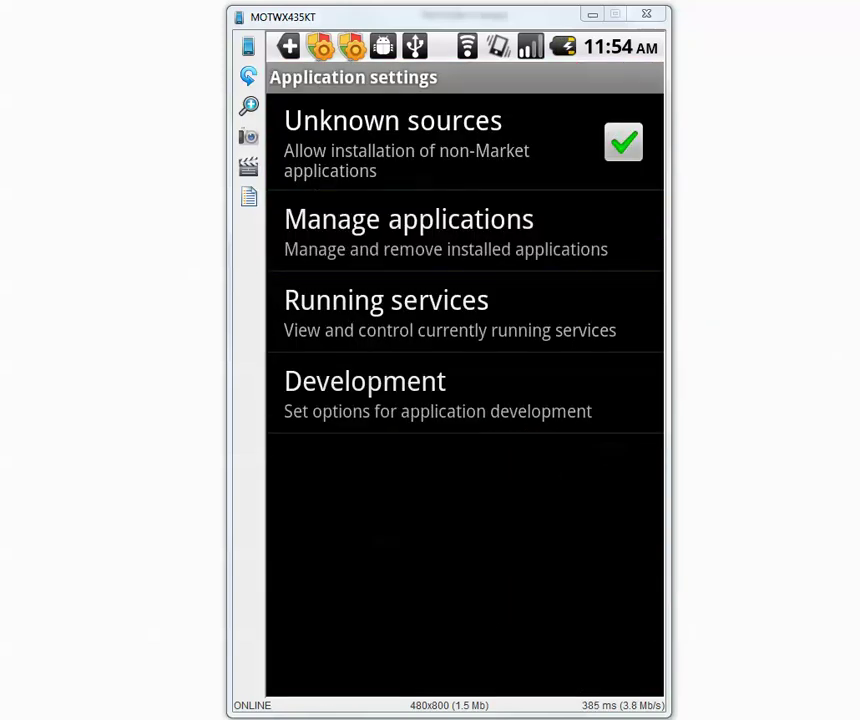
pyautogui.scroll(-1, 464, 430)
pyautogui.scroll(-3, 464, 430)
pyautogui.scroll(-3, 464, 430)
pyautogui.scroll(-2, 464, 430)
pyautogui.scroll(-2, 464, 430)
pyautogui.scroll(-3, 464, 430)
pyautogui.scroll(-3, 464, 430)
pyautogui.scroll(-3, 464, 430)
pyautogui.scroll(-2, 464, 430)
pyautogui.press('Home')
# Browse the 11 APKs in the 332 folder of ES File Explorer.
pyautogui.click(614, 425)
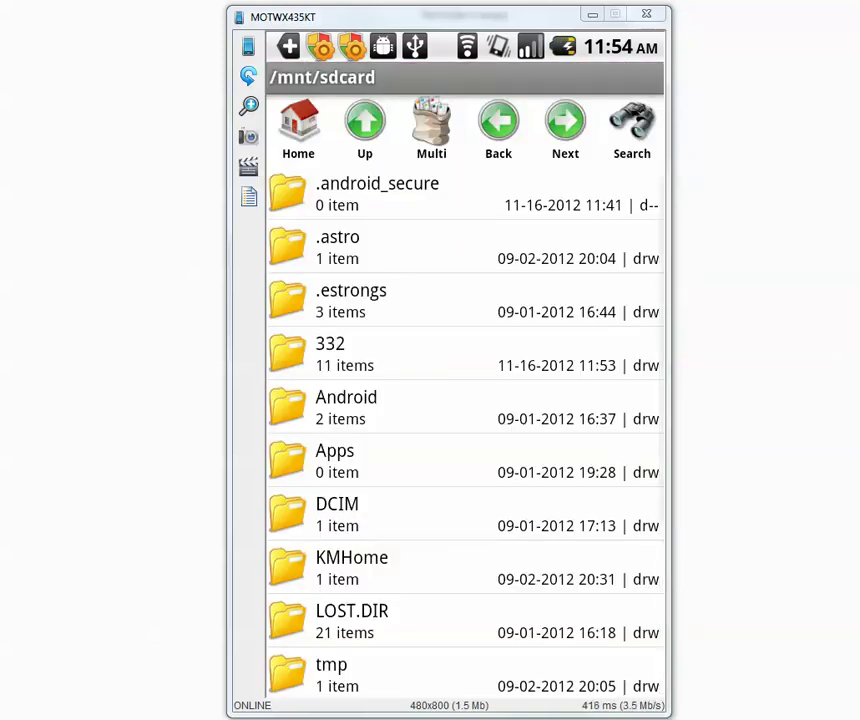
pyautogui.click(330, 354)
pyautogui.scroll(2, 465, 430)
pyautogui.scroll(-3, 465, 430)
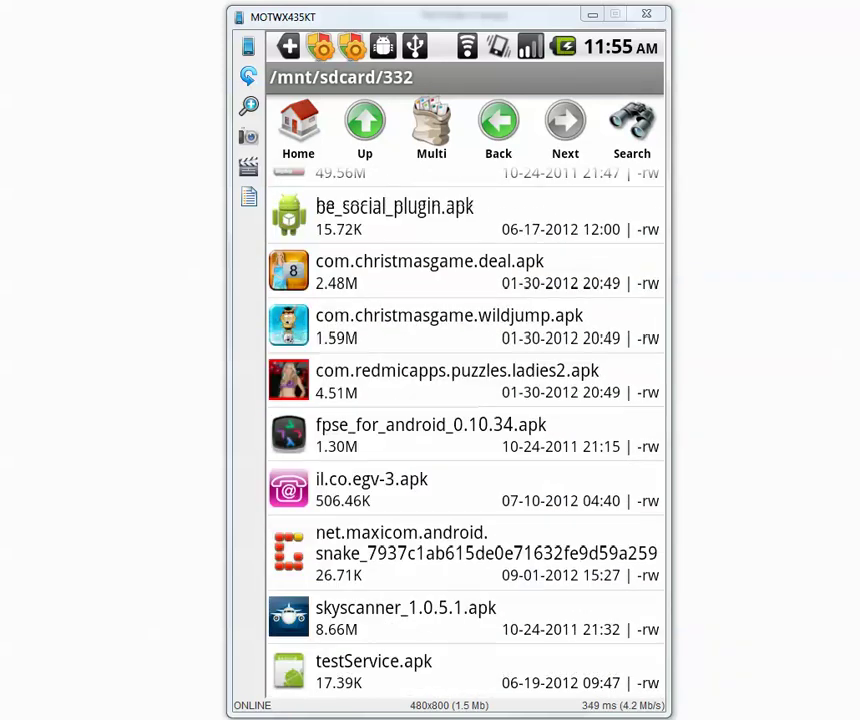
pyautogui.scroll(3, 465, 430)
# Reinstall the 'a Walk and Text' APK over the existing app, then go home.
pyautogui.click(480, 207)
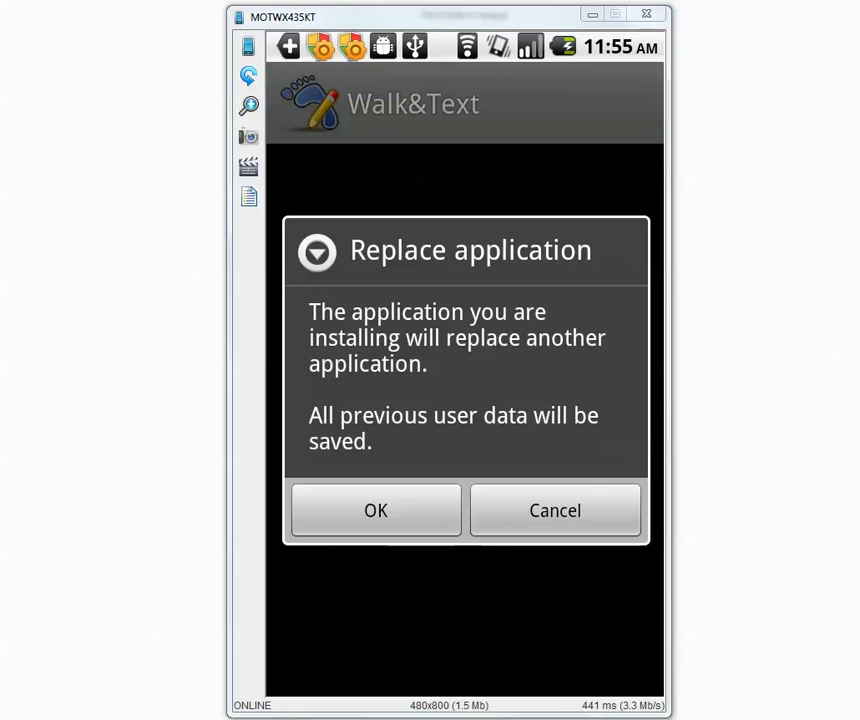
pyautogui.click(376, 510)
pyautogui.click(366, 664)
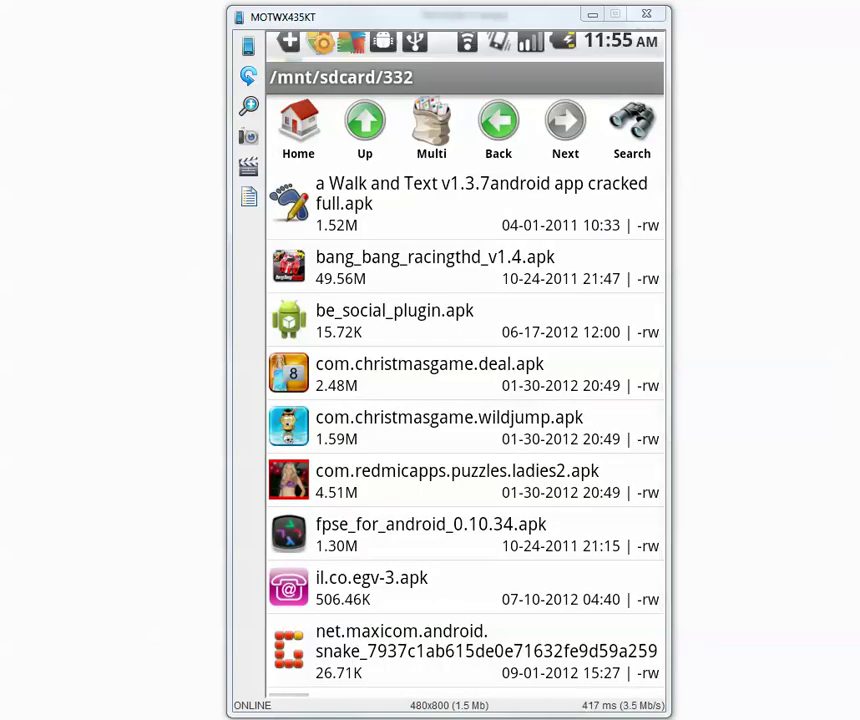
pyautogui.press('Home')
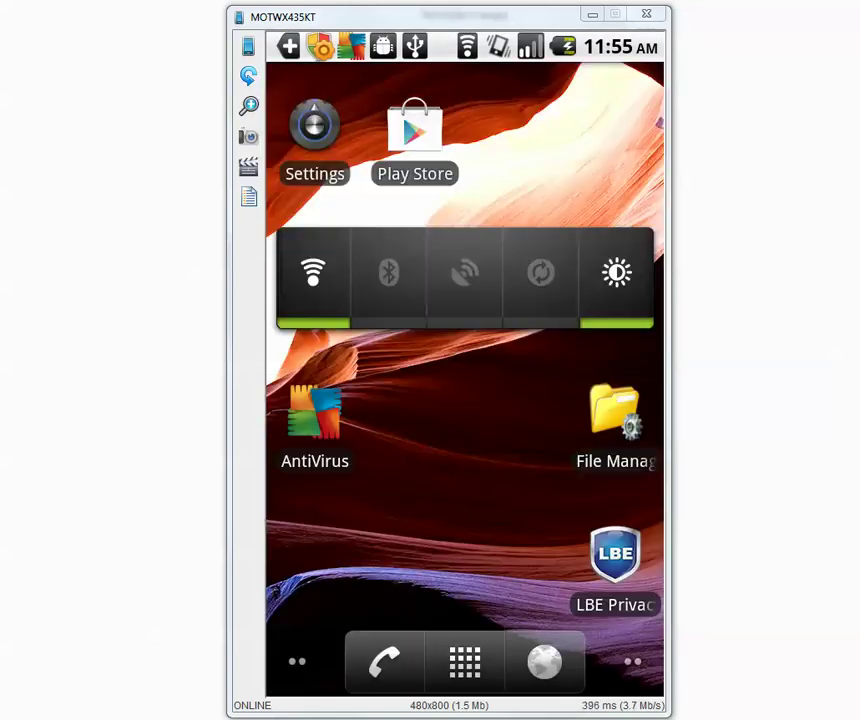